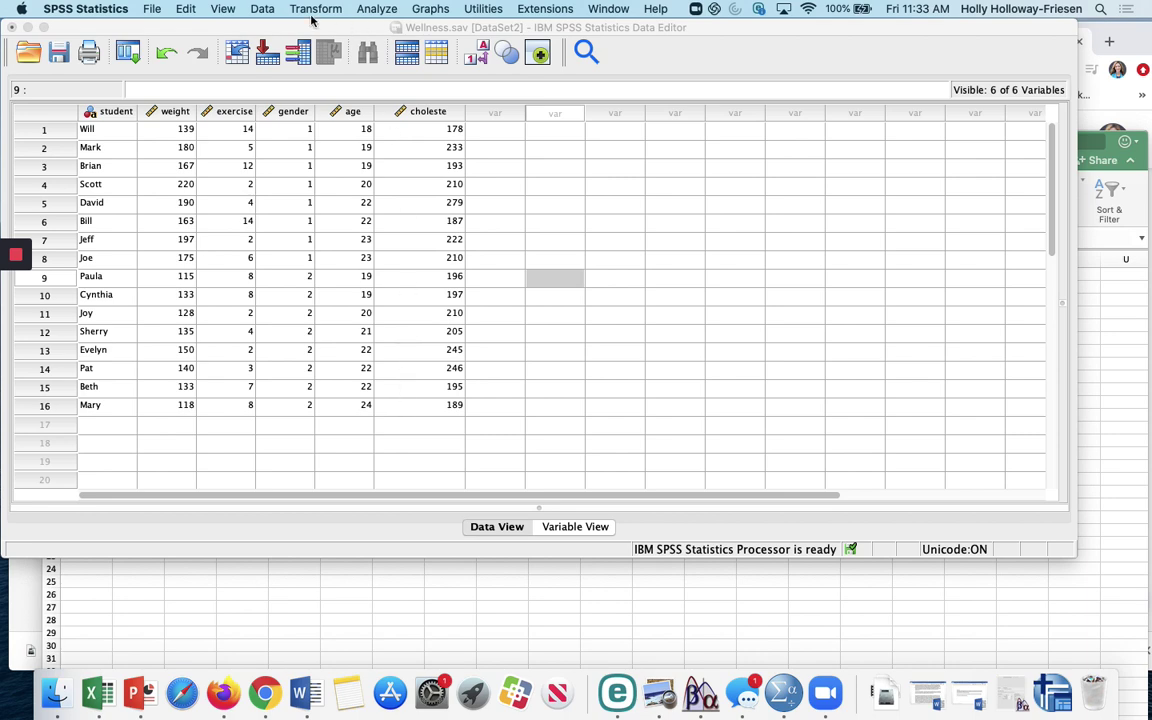
Step: Sort the Wellness cases by Age ascending, replacing the earlier gender sort criterion
{"action": "left_click", "coordinate": [262, 9]}
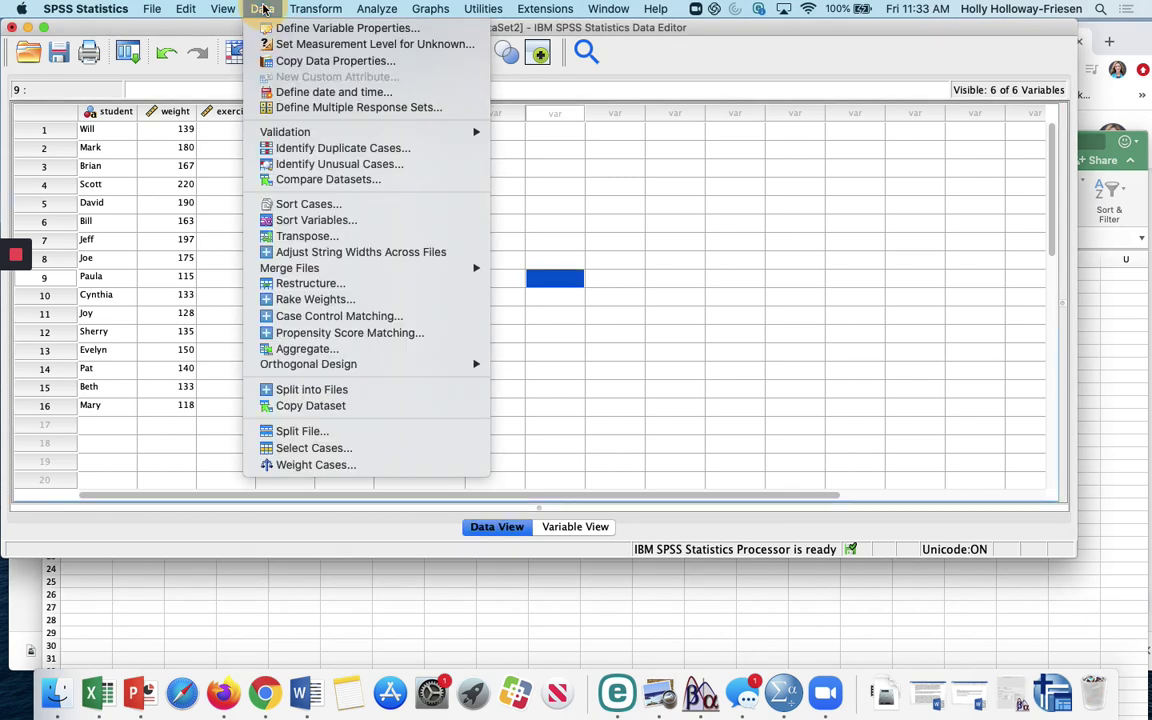
{"action": "left_click", "coordinate": [275, 204]}
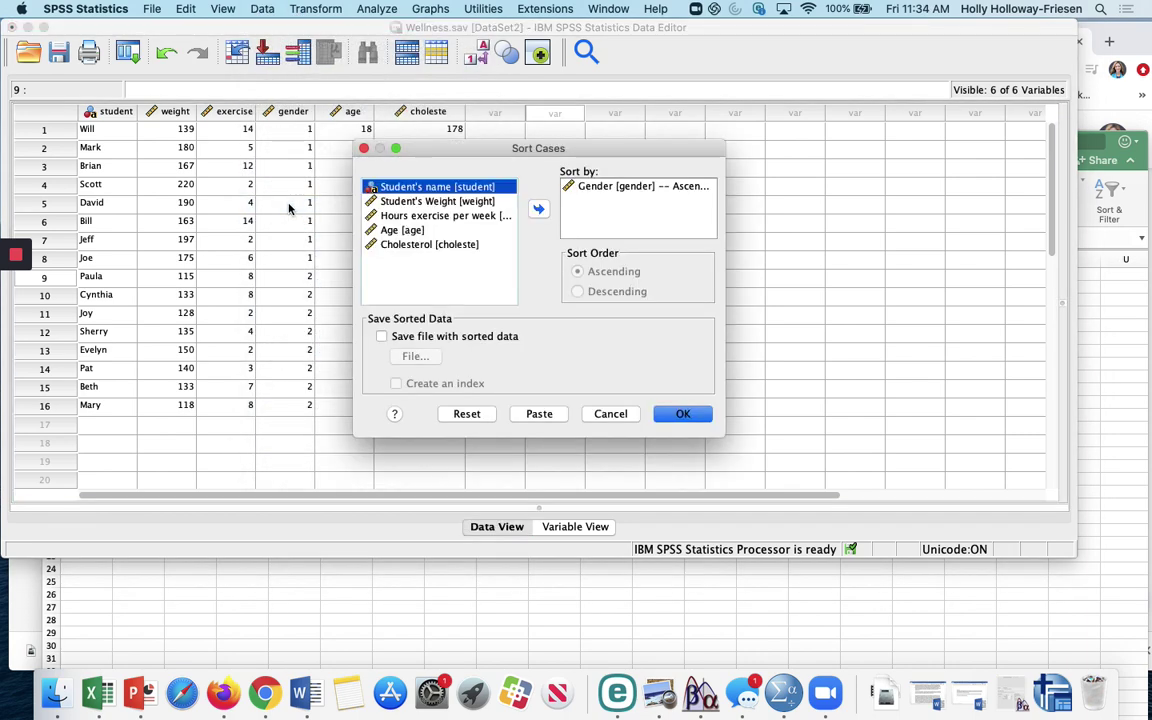
{"action": "left_click", "coordinate": [455, 413]}
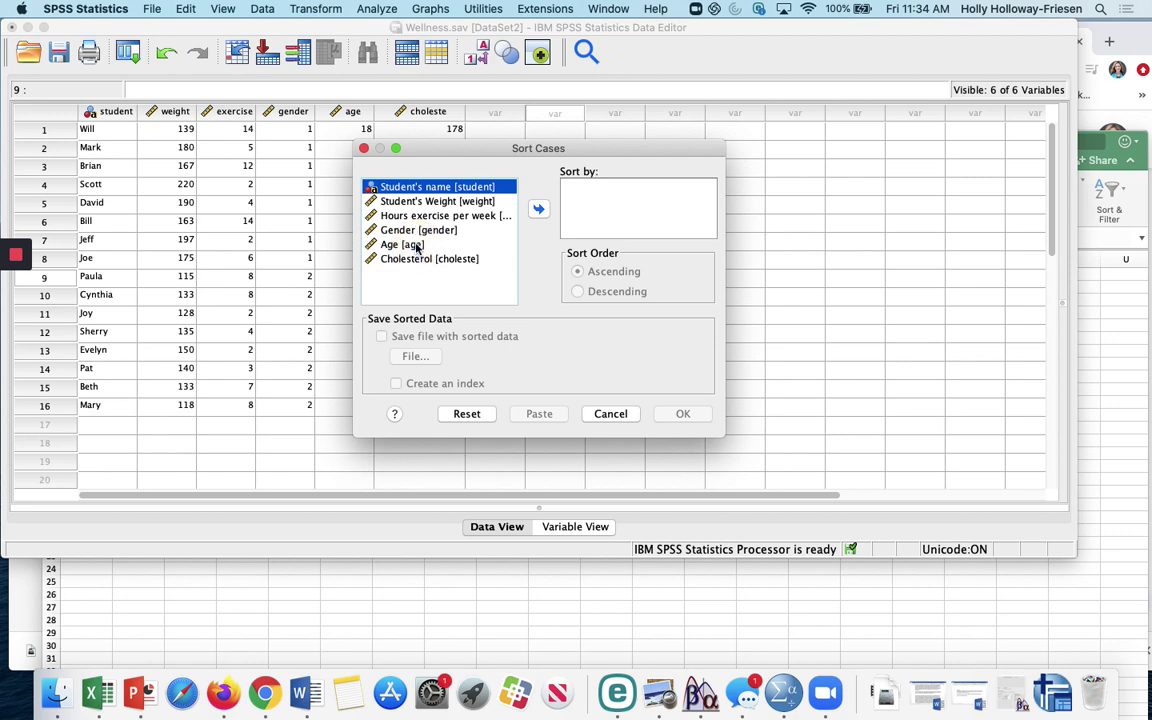
{"action": "left_click", "coordinate": [414, 245]}
{"action": "left_click", "coordinate": [540, 211]}
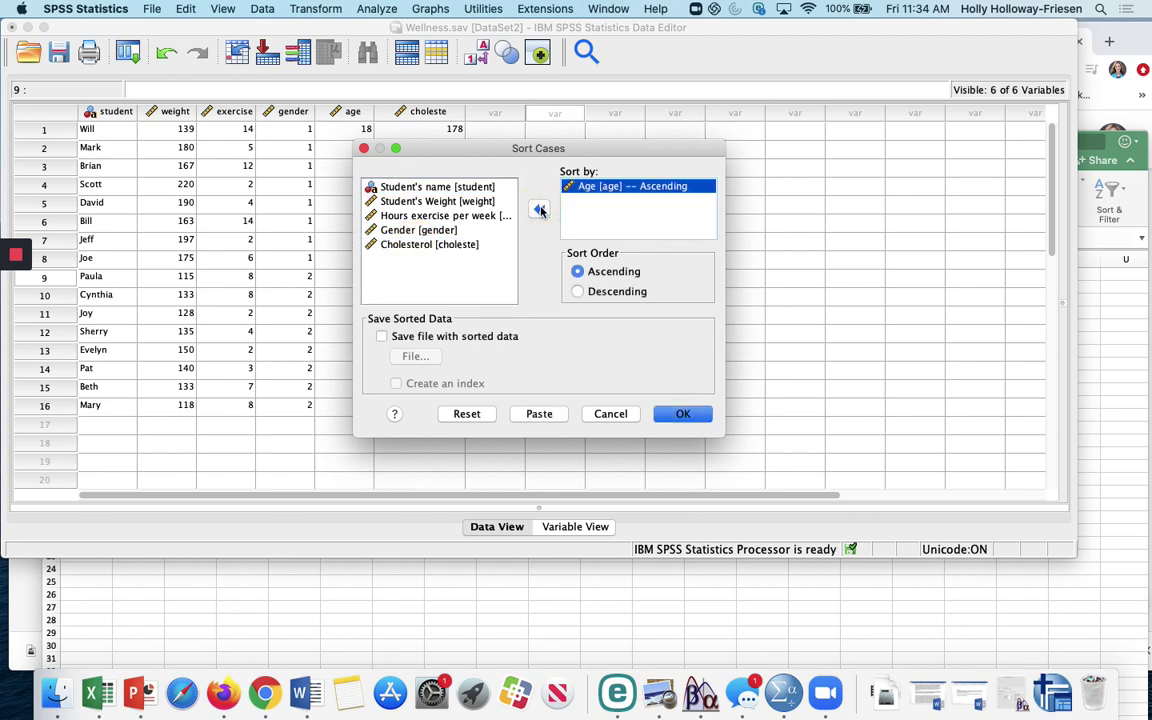
{"action": "left_click", "coordinate": [683, 414]}
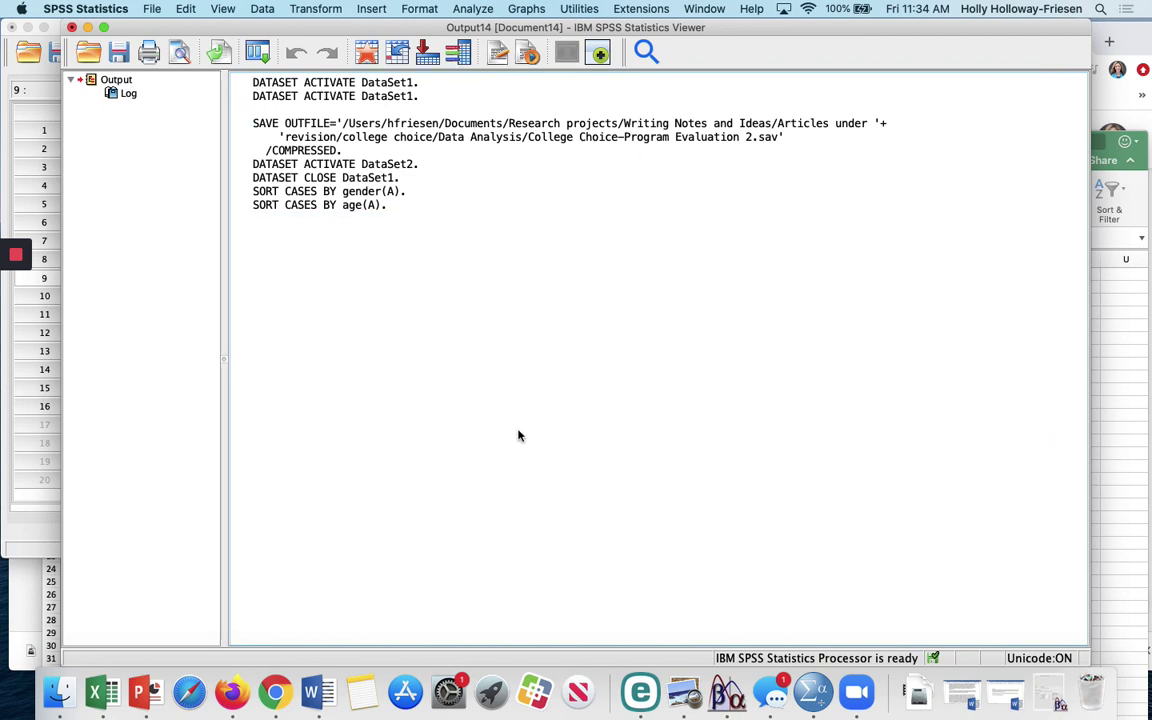
{"action": "left_click", "coordinate": [87, 29]}
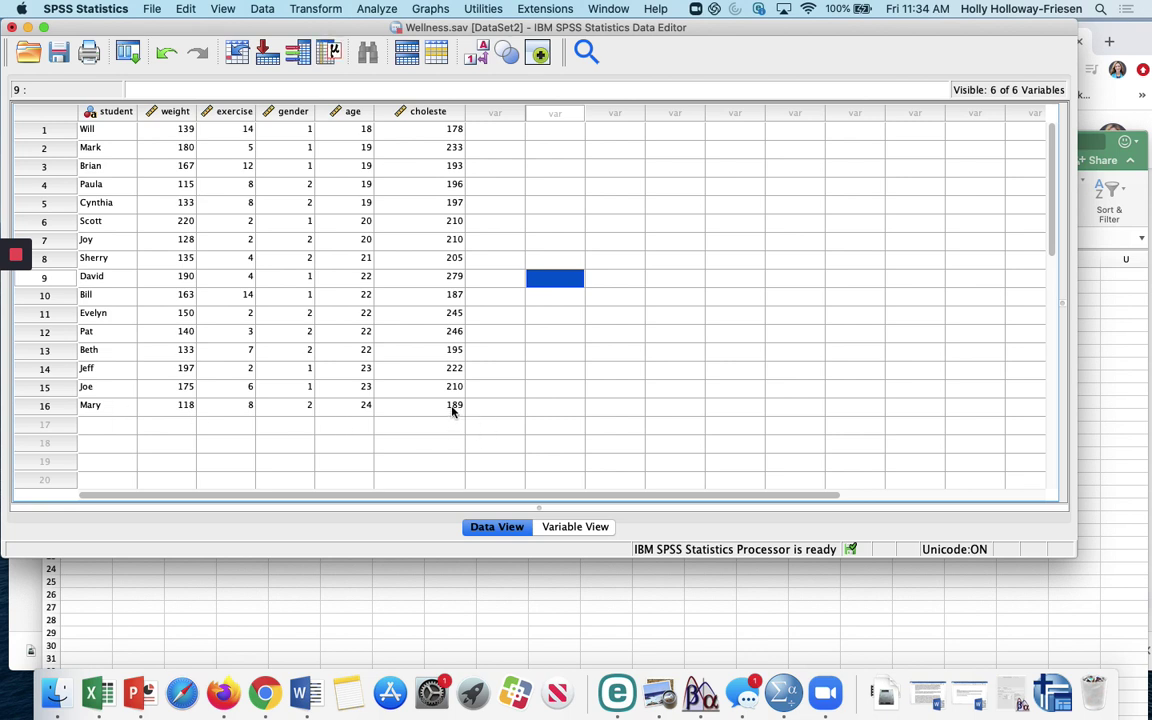
Step: Select the full block of age-sorted Wellness data and bring up the Excel workbook
{"action": "mouse_move", "coordinate": [425, 405]}
{"action": "left_mouse_down"}
{"action": "mouse_move", "coordinate": [242, 360]}
{"action": "mouse_move", "coordinate": [90, 138]}
{"action": "left_mouse_up"}
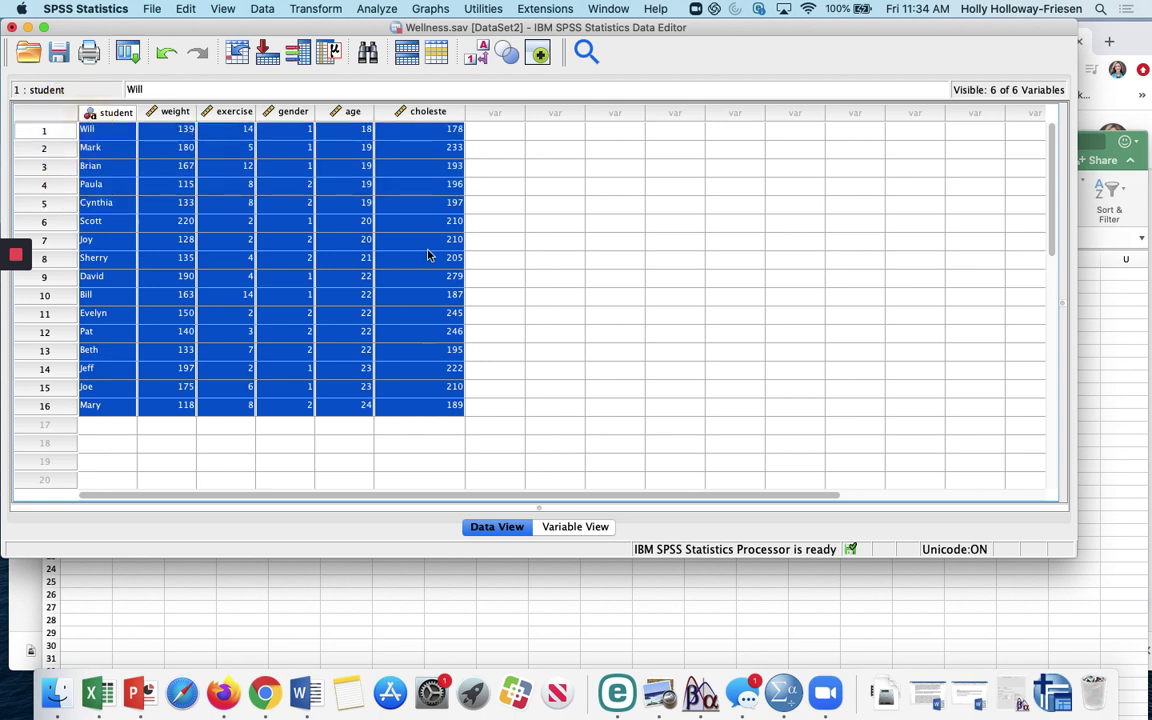
{"action": "left_click", "coordinate": [98, 700]}
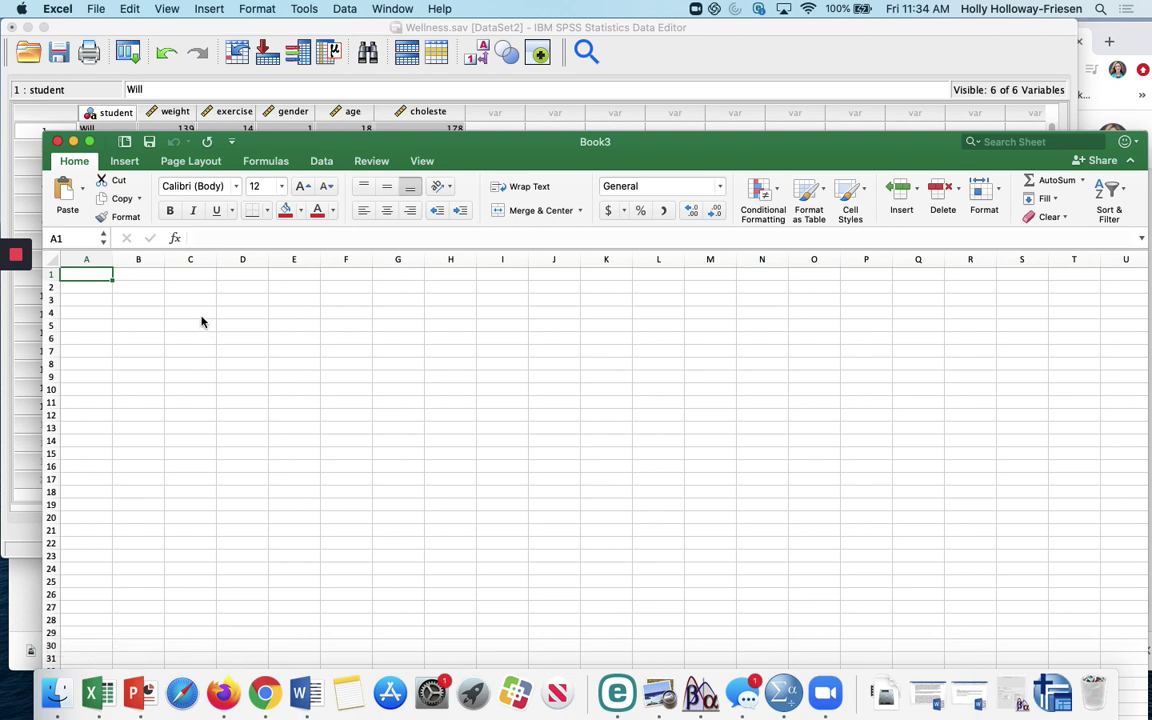
Step: Paste the sorted data into A1:F16 of Book3 with All Borders, copy it, and minimize Excel
{"action": "key", "text": "cmd+v"}
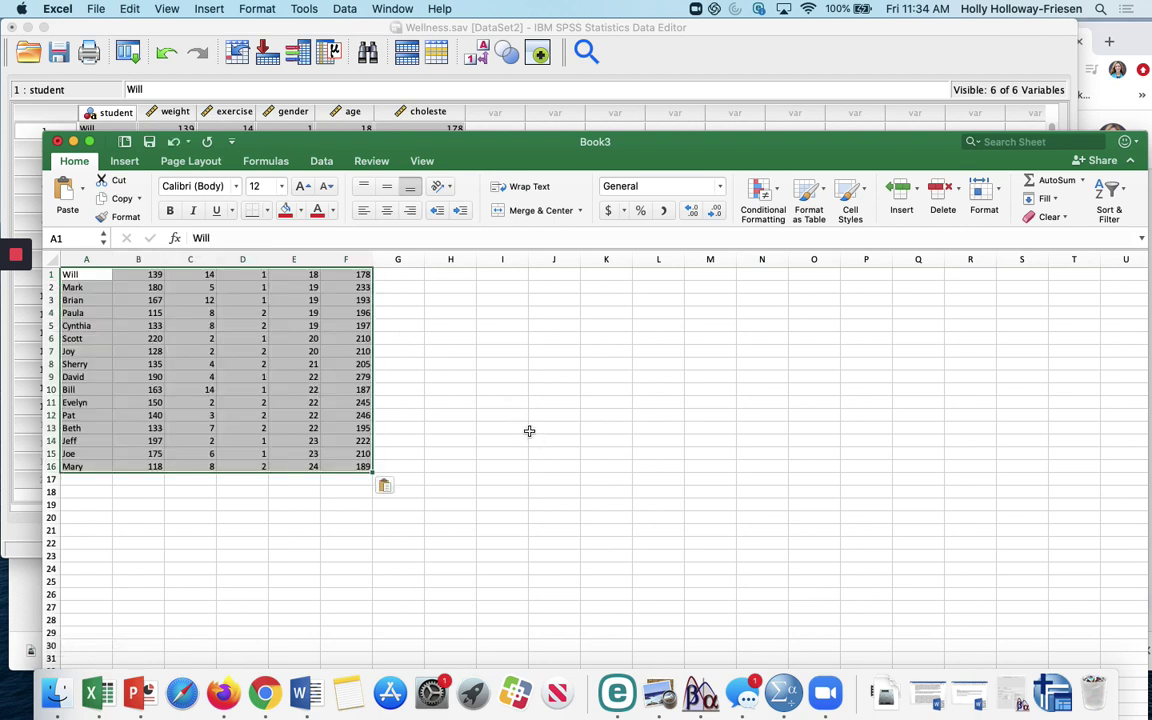
{"action": "left_click", "coordinate": [268, 212]}
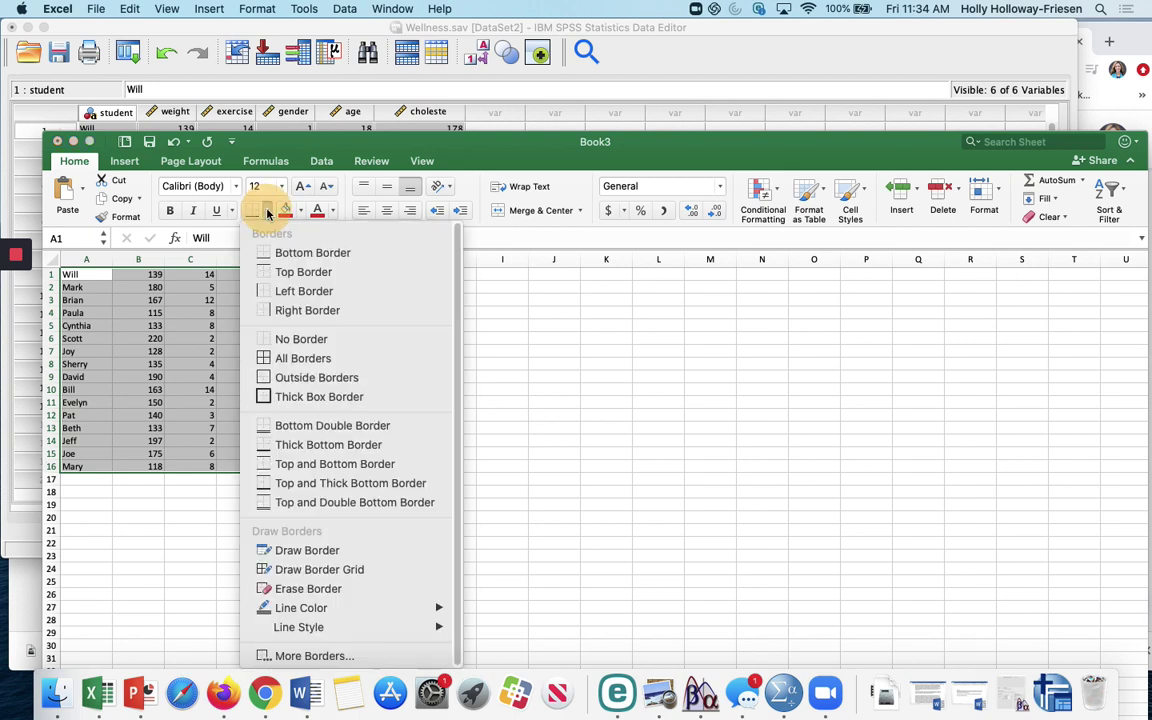
{"action": "left_click", "coordinate": [302, 358]}
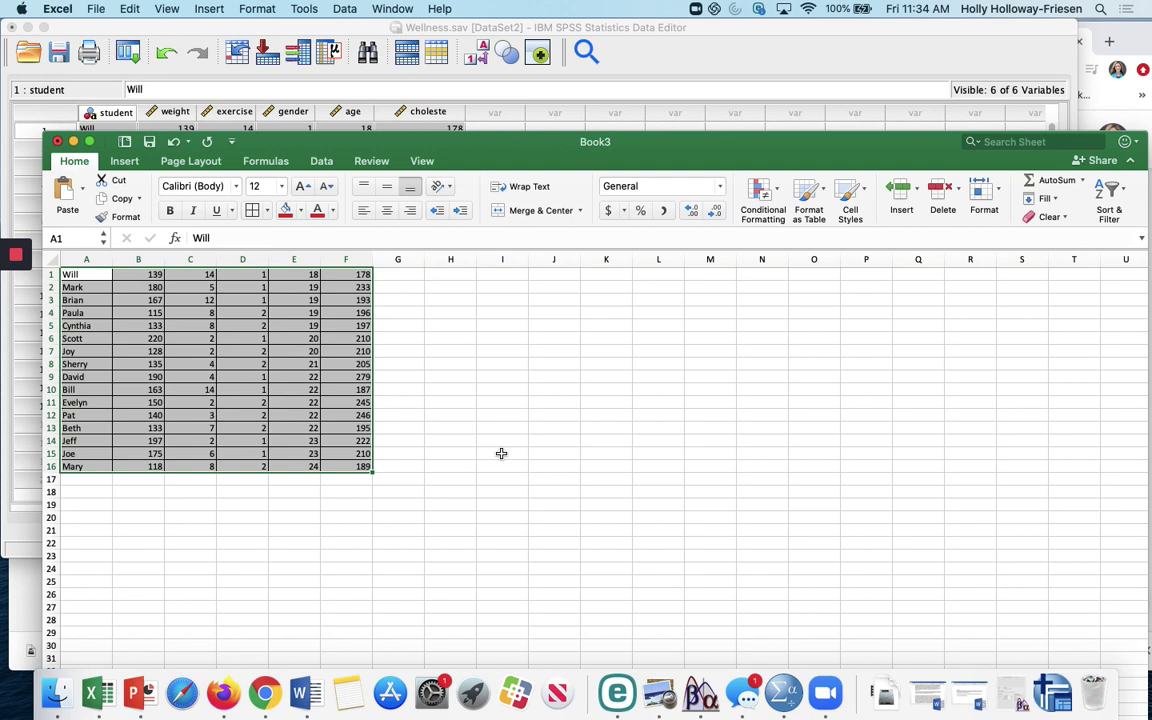
{"action": "key", "text": "super+c"}
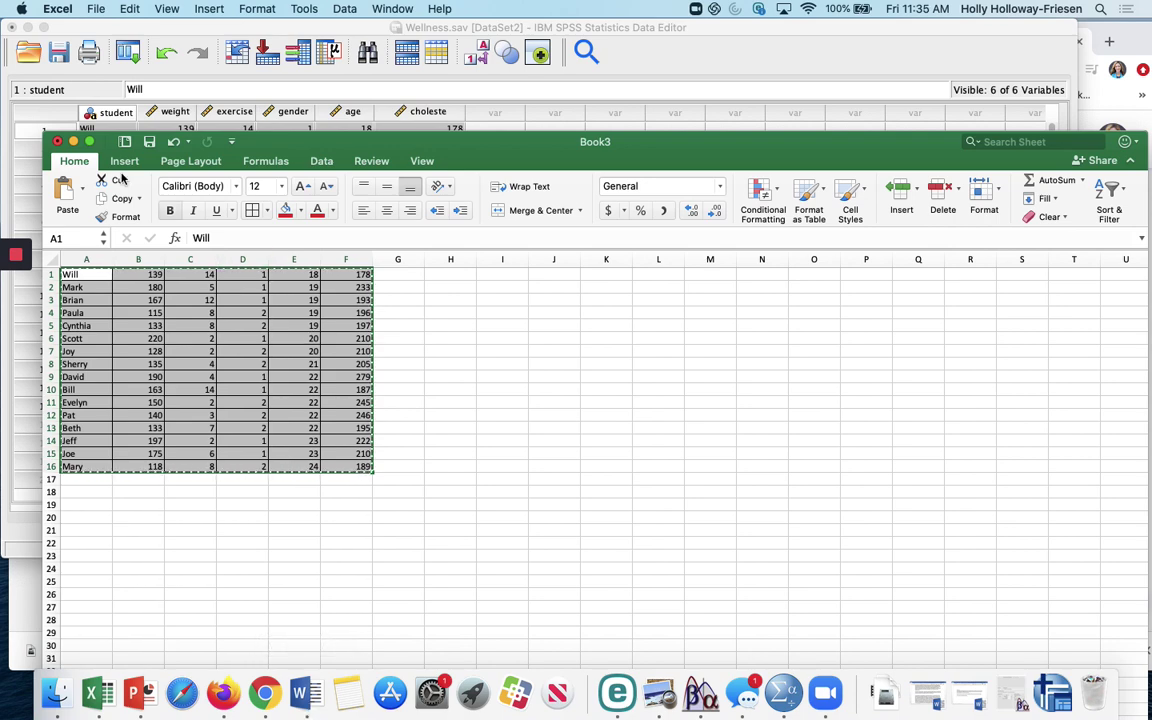
{"action": "left_click", "coordinate": [73, 141]}
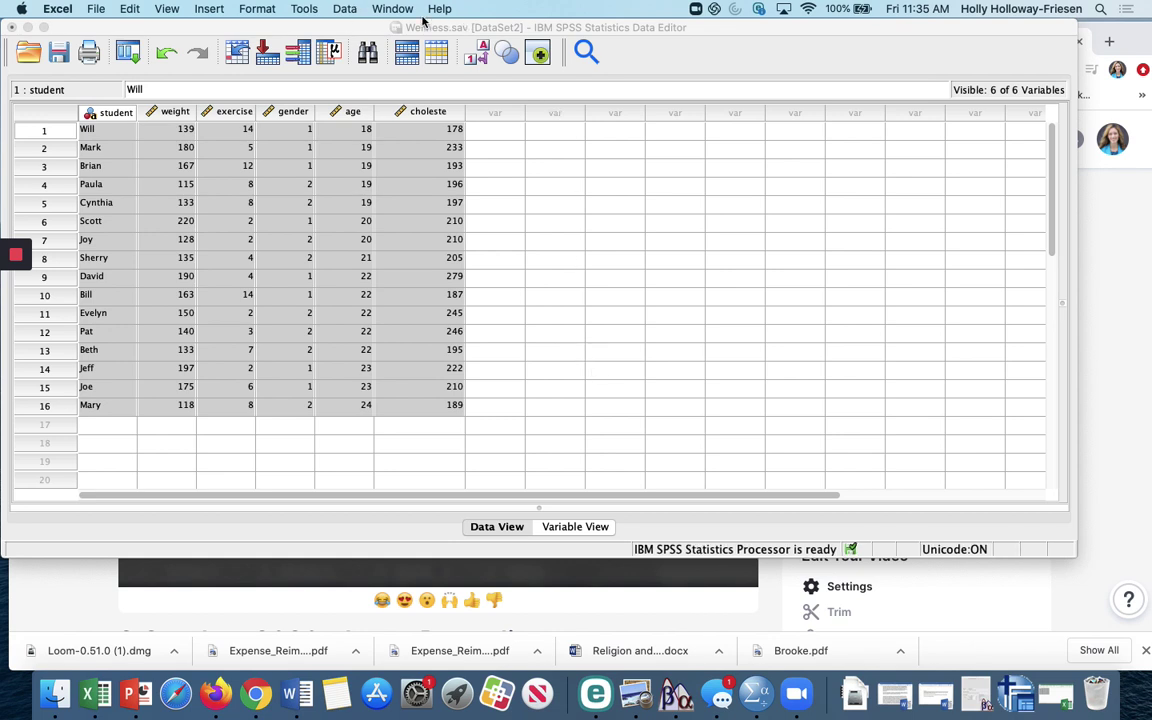
Step: Set up Descriptives with Age [age] as the only analysed variable
{"action": "left_click", "coordinate": [620, 55]}
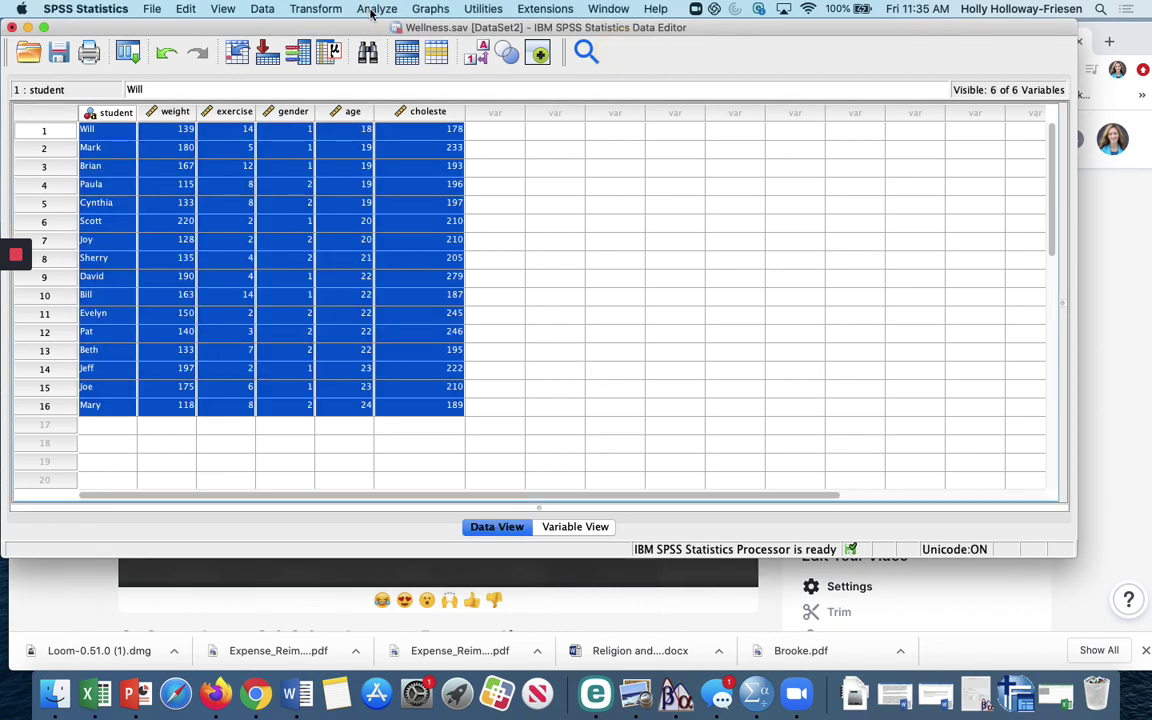
{"action": "left_click", "coordinate": [372, 9]}
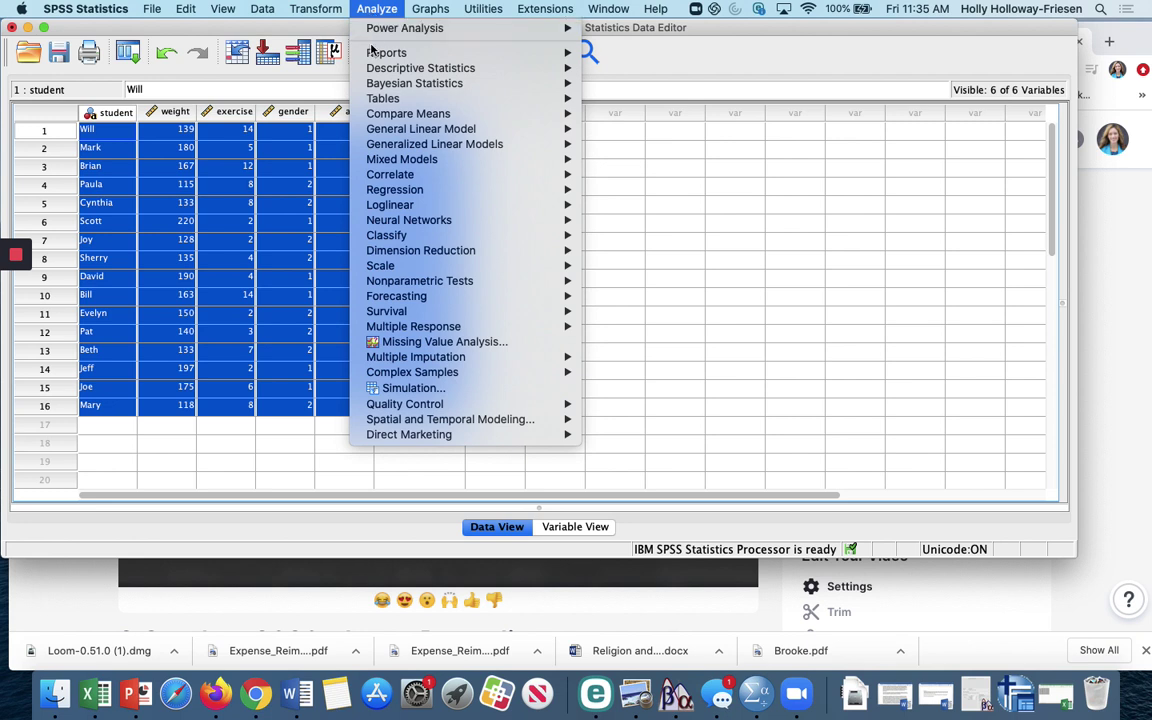
{"action": "mouse_move", "coordinate": [420, 68]}
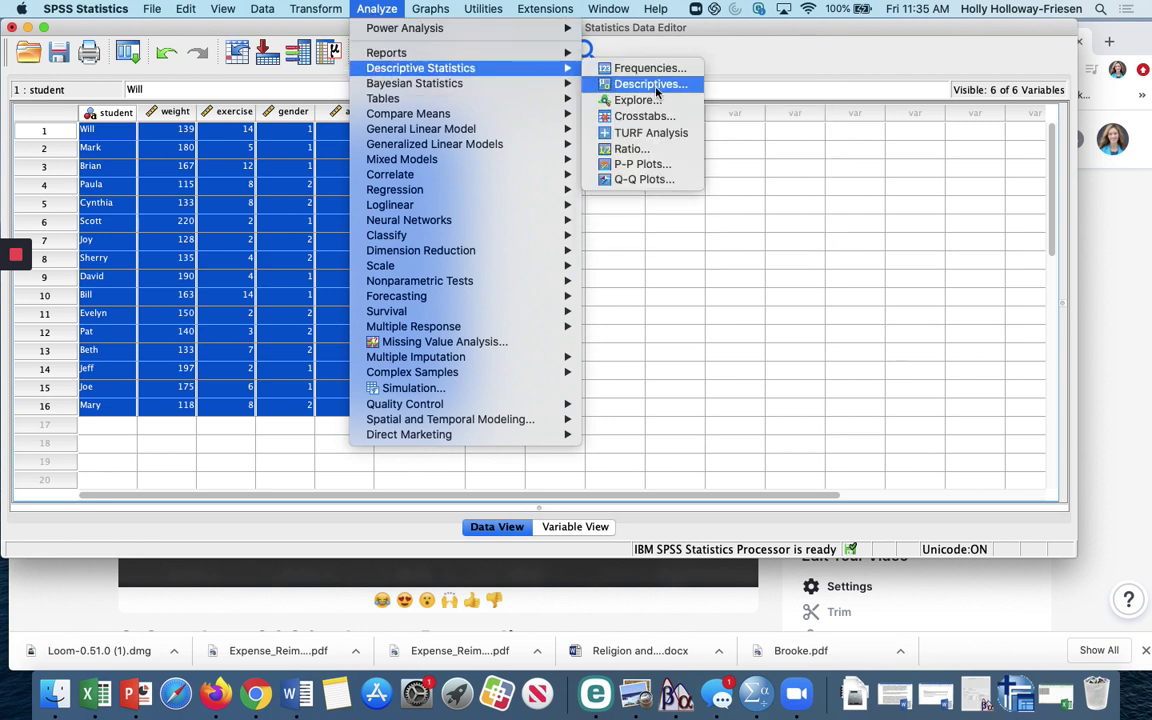
{"action": "left_click", "coordinate": [620, 86]}
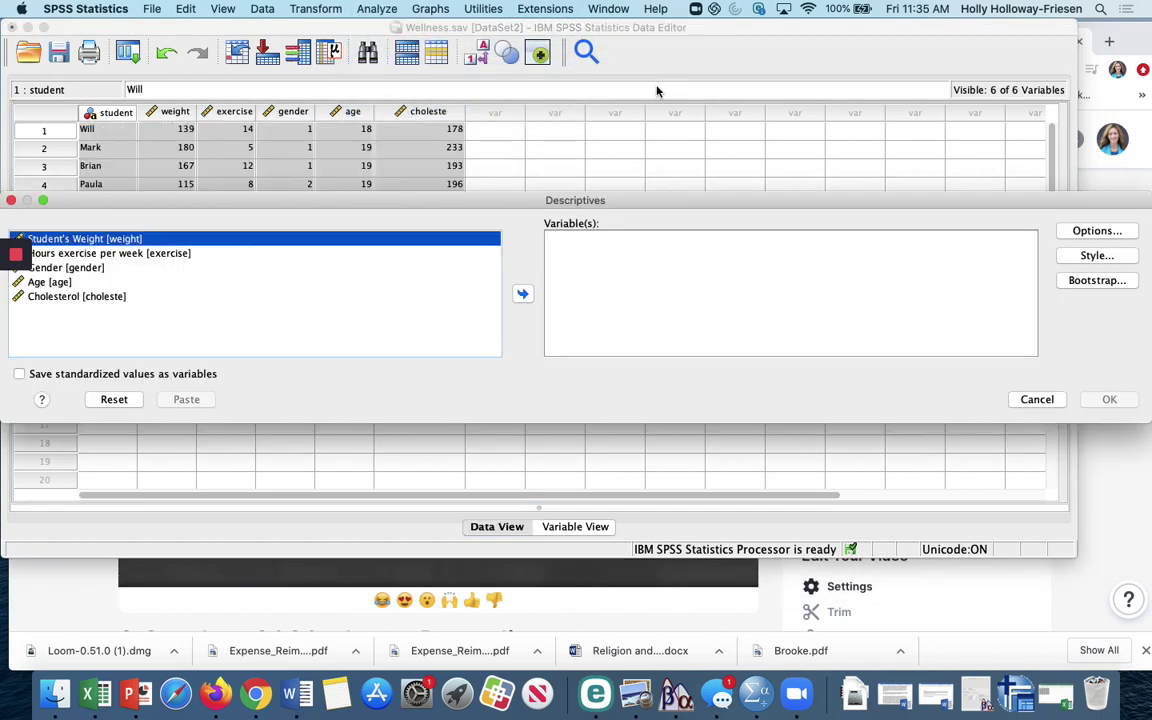
{"action": "mouse_move", "coordinate": [522, 205]}
{"action": "left_mouse_down"}
{"action": "mouse_move", "coordinate": [557, 162]}
{"action": "mouse_move", "coordinate": [552, 152]}
{"action": "left_mouse_up"}
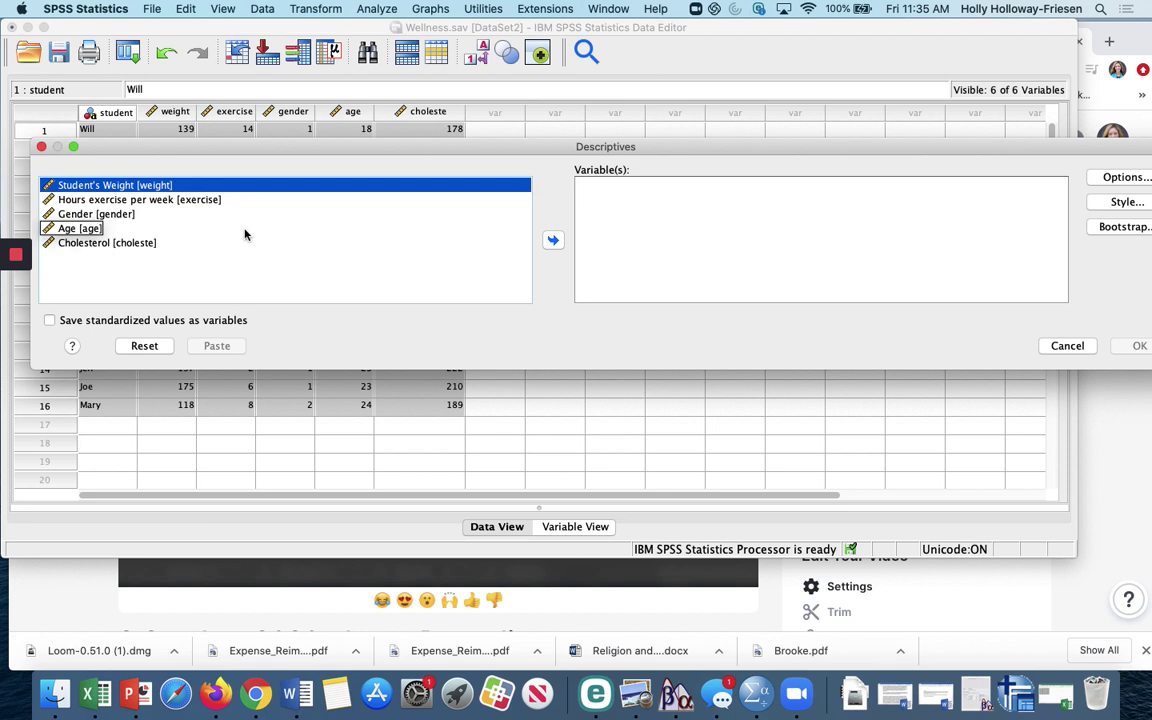
{"action": "left_click", "coordinate": [81, 230]}
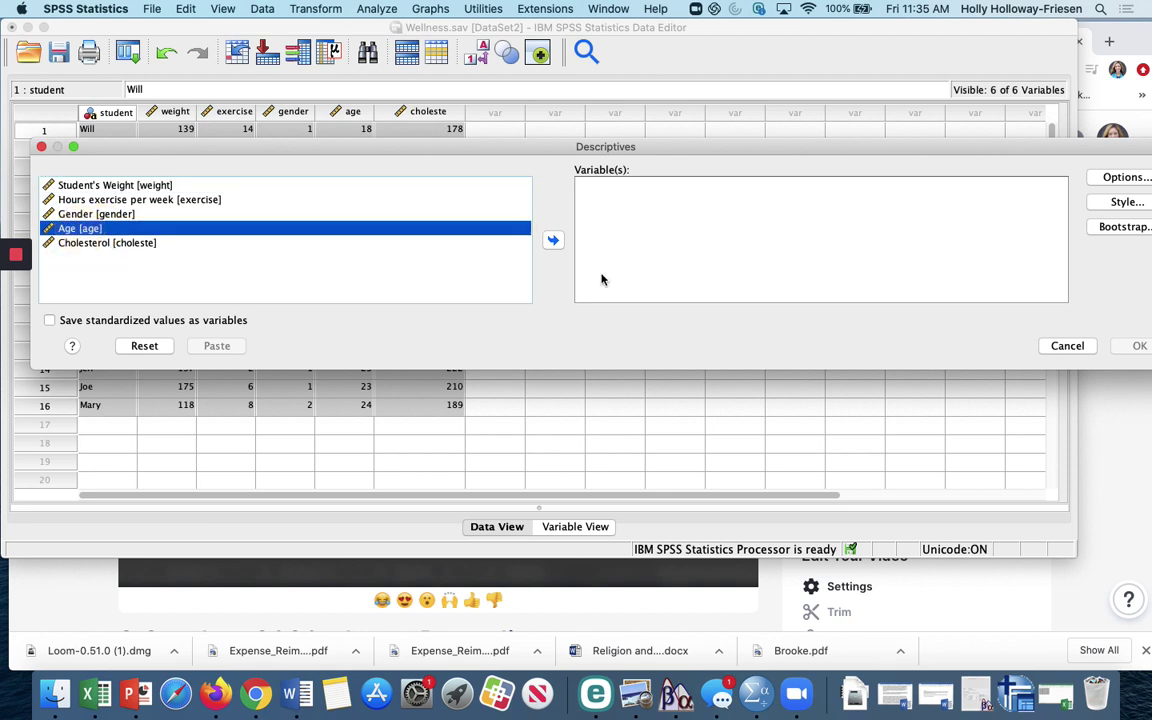
{"action": "left_click", "coordinate": [551, 240]}
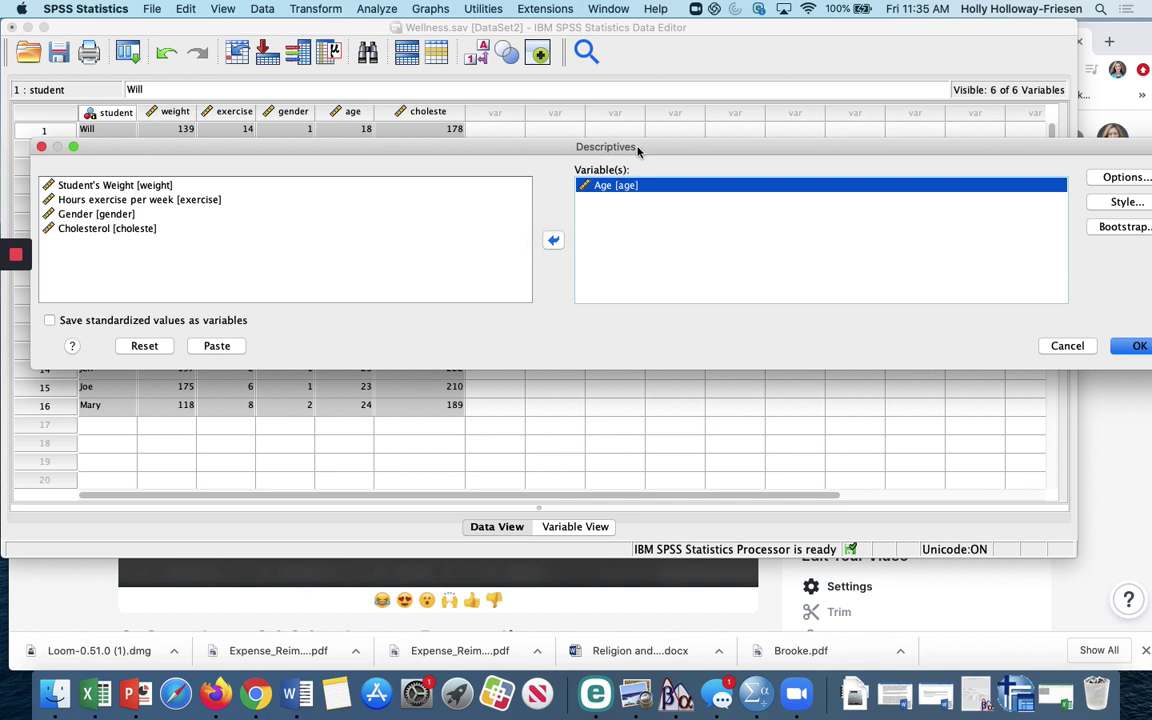
{"action": "left_click_drag", "start_coordinate": [638, 148], "coordinate": [608, 139]}
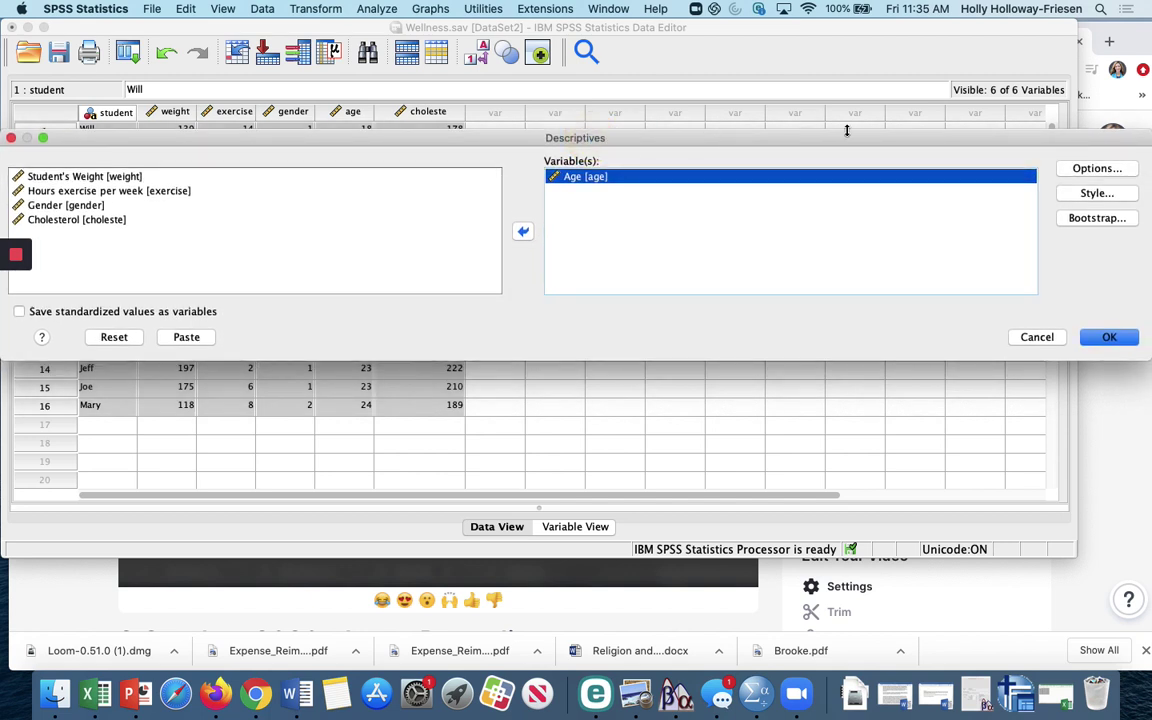
{"action": "left_click", "coordinate": [1090, 172]}
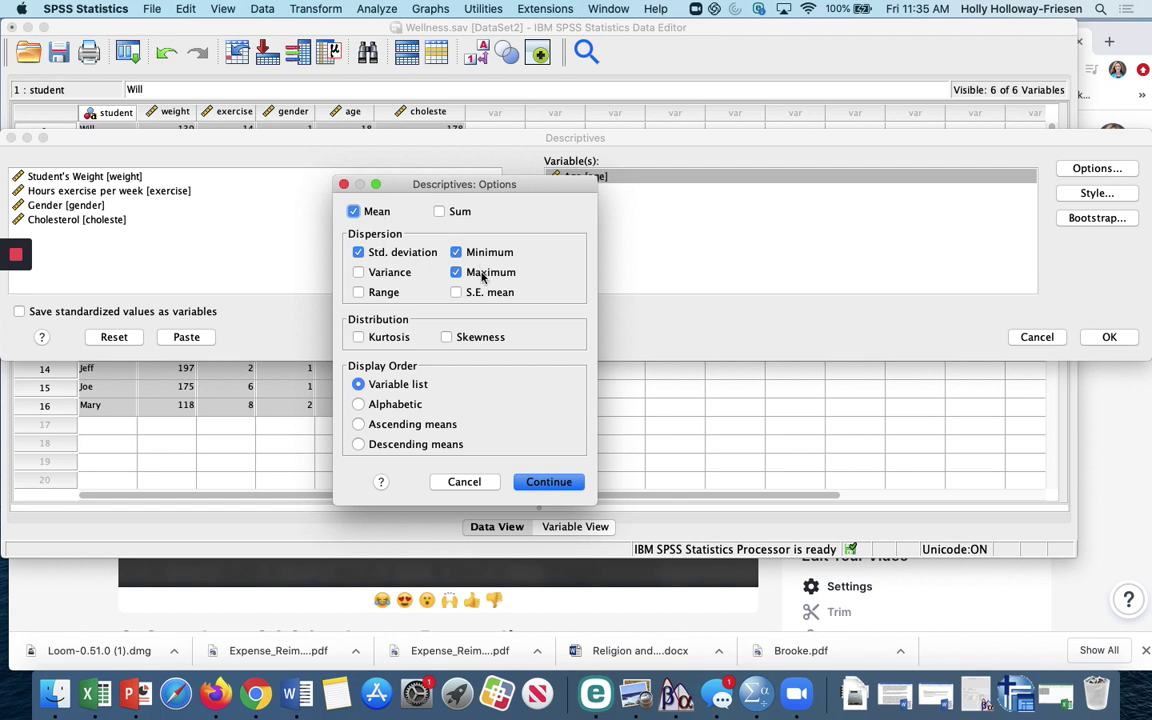
Step: Keep mean, standard deviation, minimum and maximum and run Descriptives for Age
{"action": "left_click", "coordinate": [545, 483]}
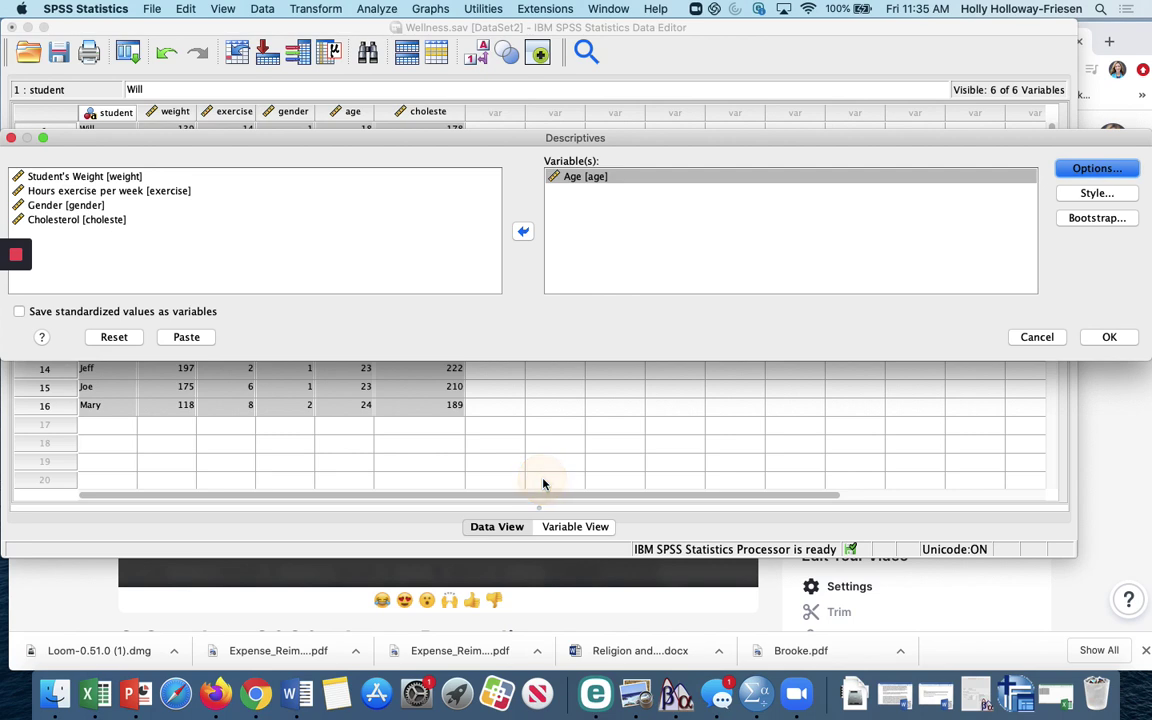
{"action": "left_click", "coordinate": [1107, 338]}
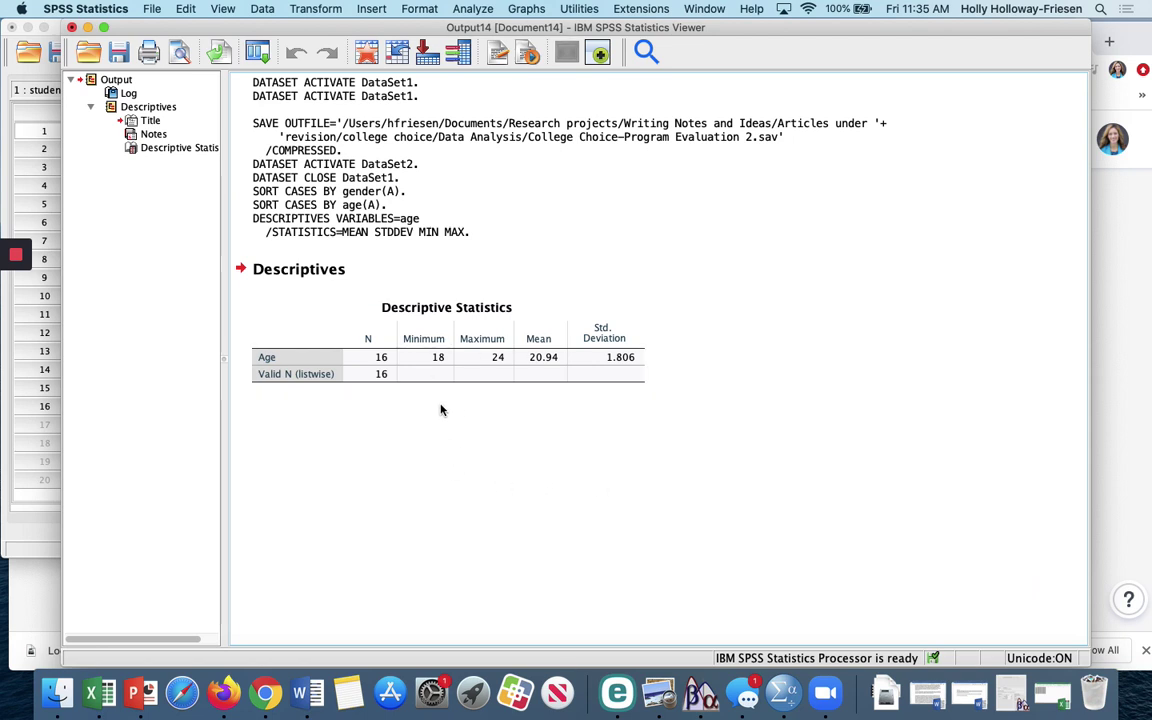
Step: Select the Age Descriptive Statistics table showing N 16, range 18–24, mean 20.94
{"action": "left_click", "coordinate": [290, 374]}
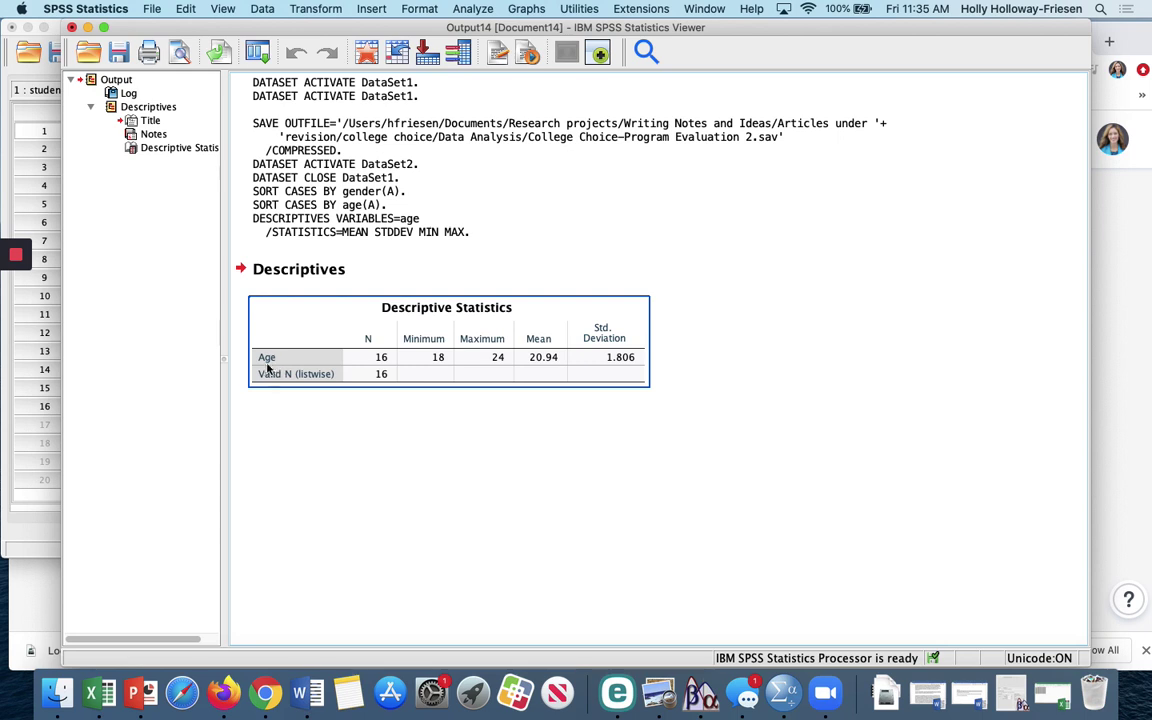